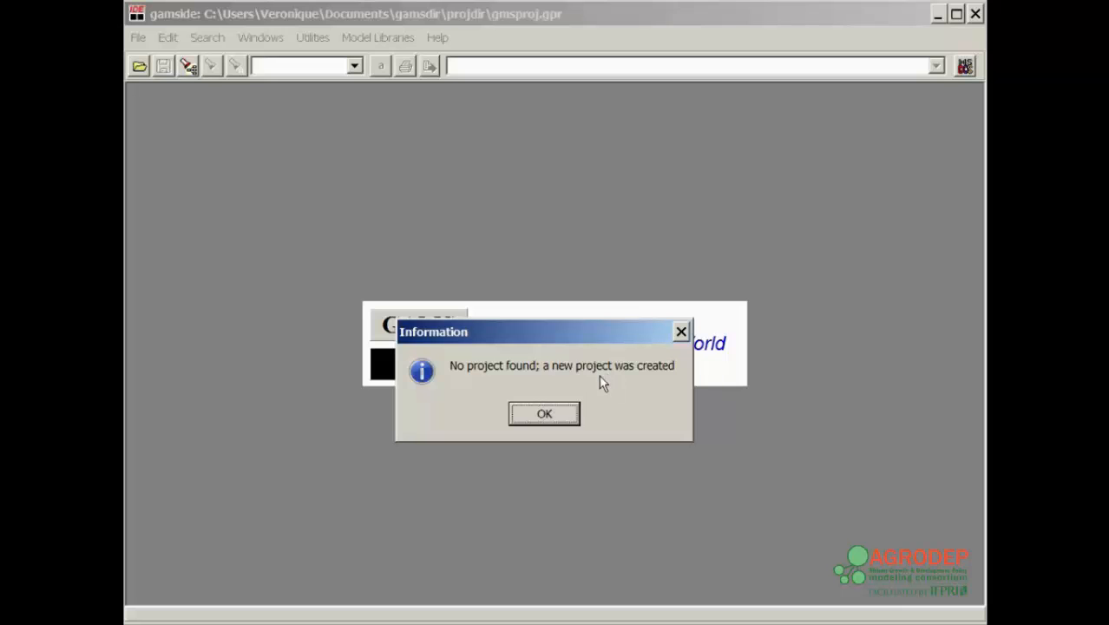
Step: Acknowledge the 'No project found; a new project was created' notice
click(553, 415)
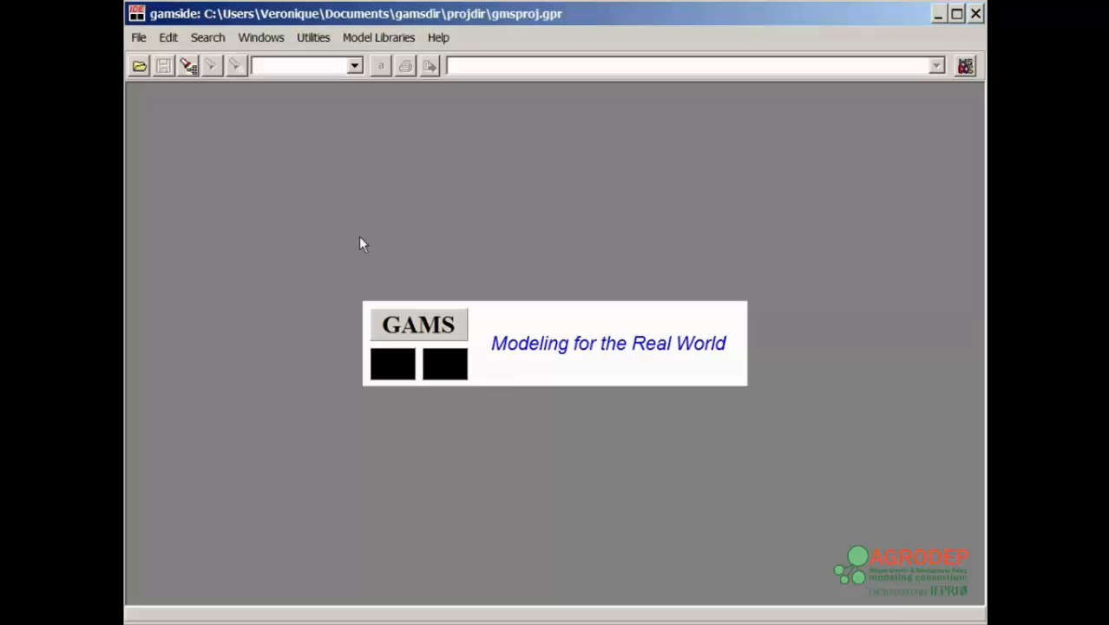
Step: Create the project lesson1.gpr in the GAMS-TRAINING folder via File > Project > New Project
click(141, 40)
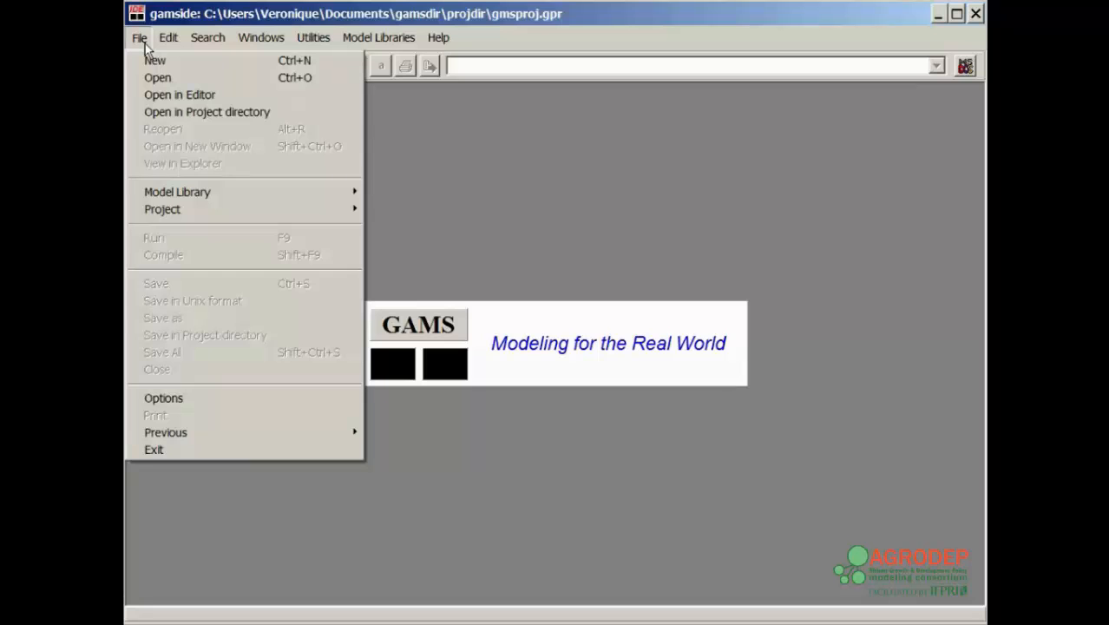
mouse_move(162, 209)
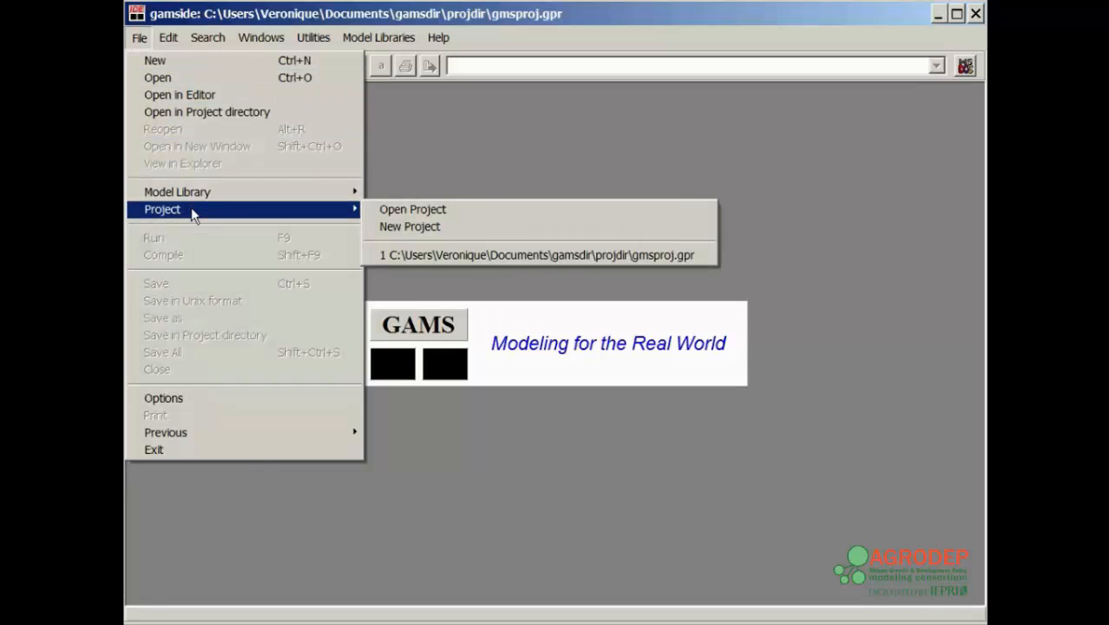
click(418, 228)
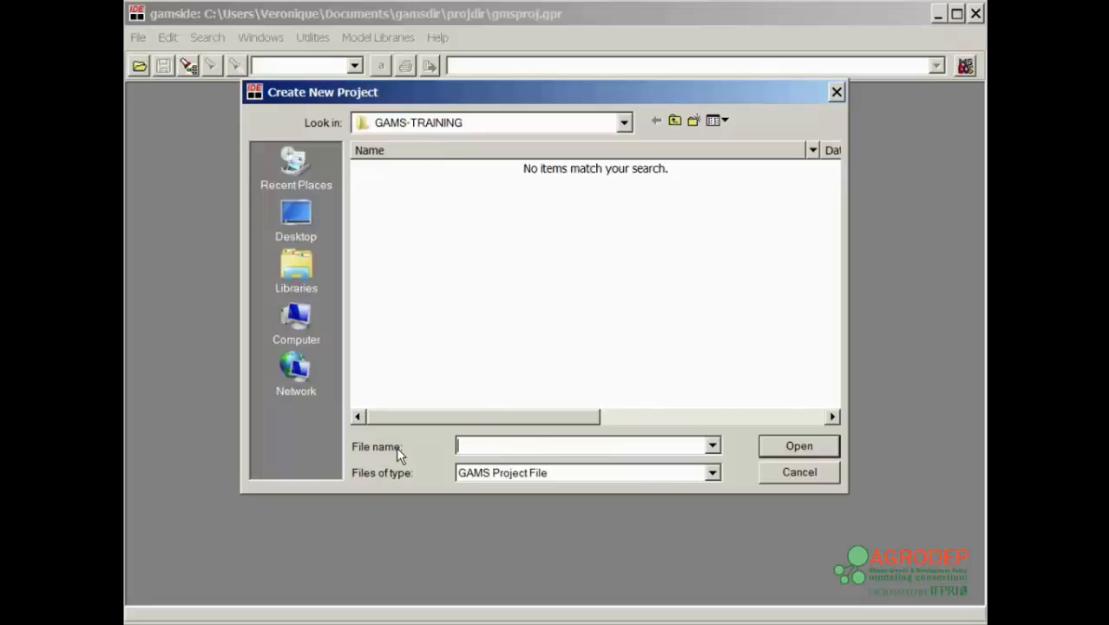
text(t)
text(esson)
text(1)
click(809, 446)
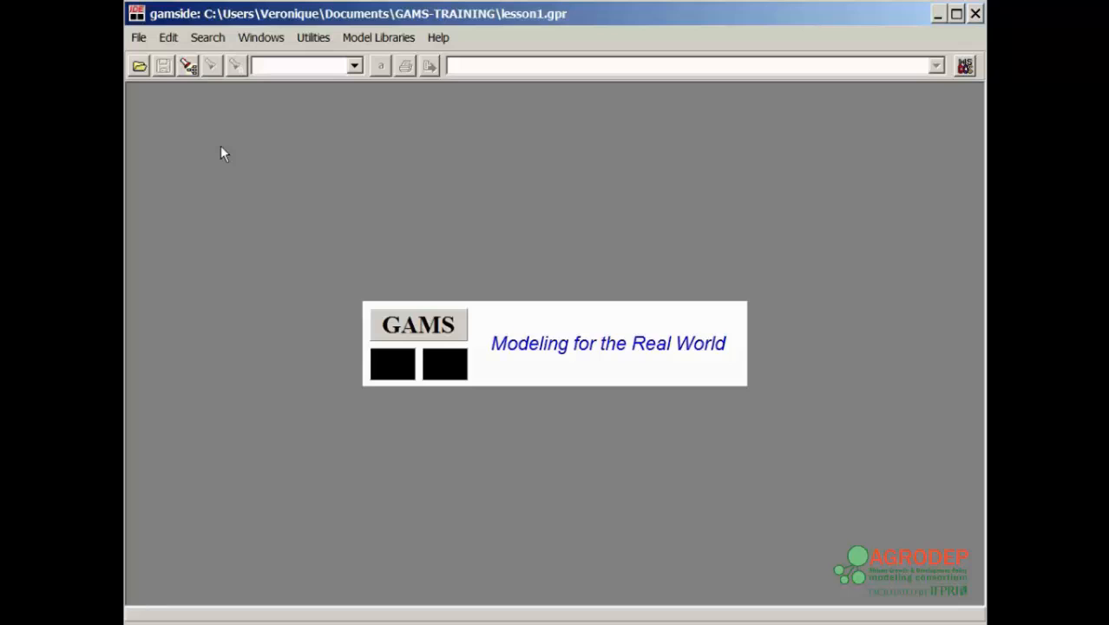
click(136, 39)
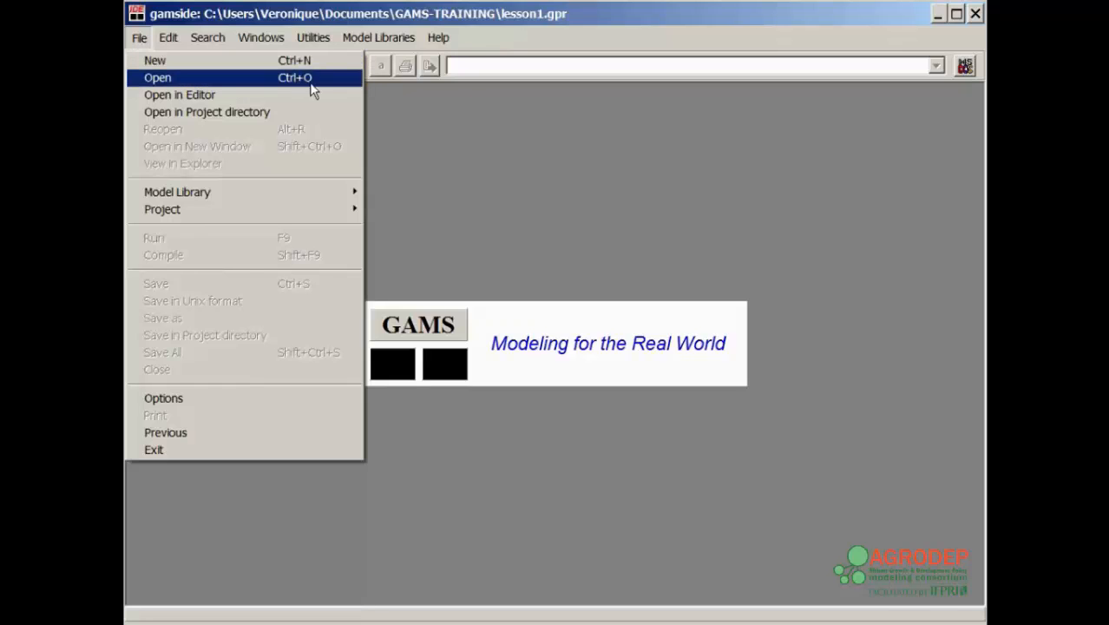
click(254, 84)
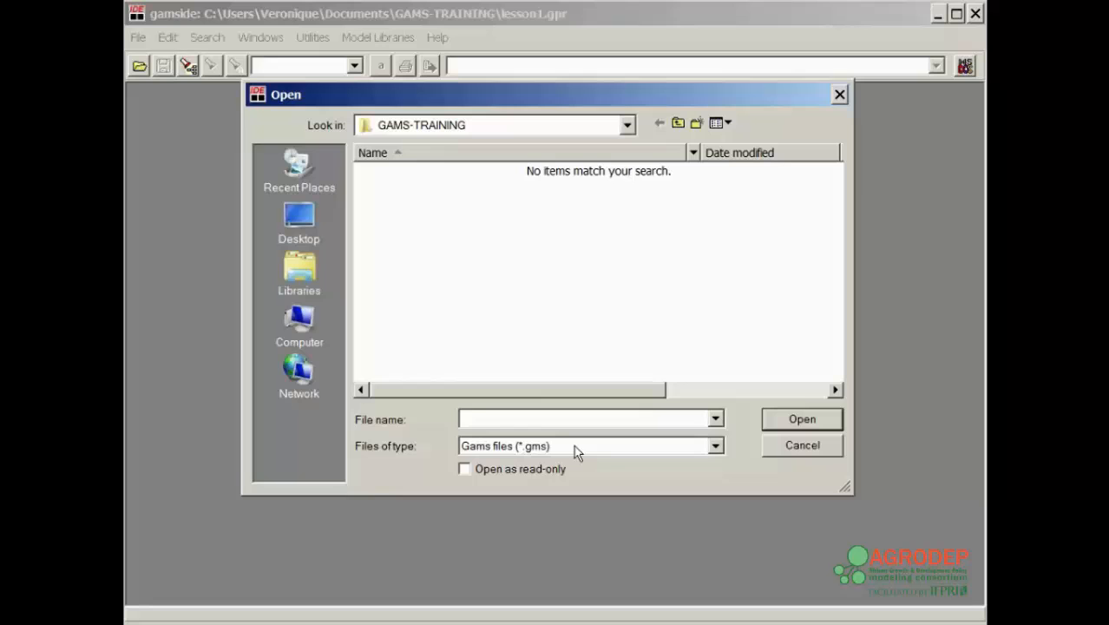
click(714, 446)
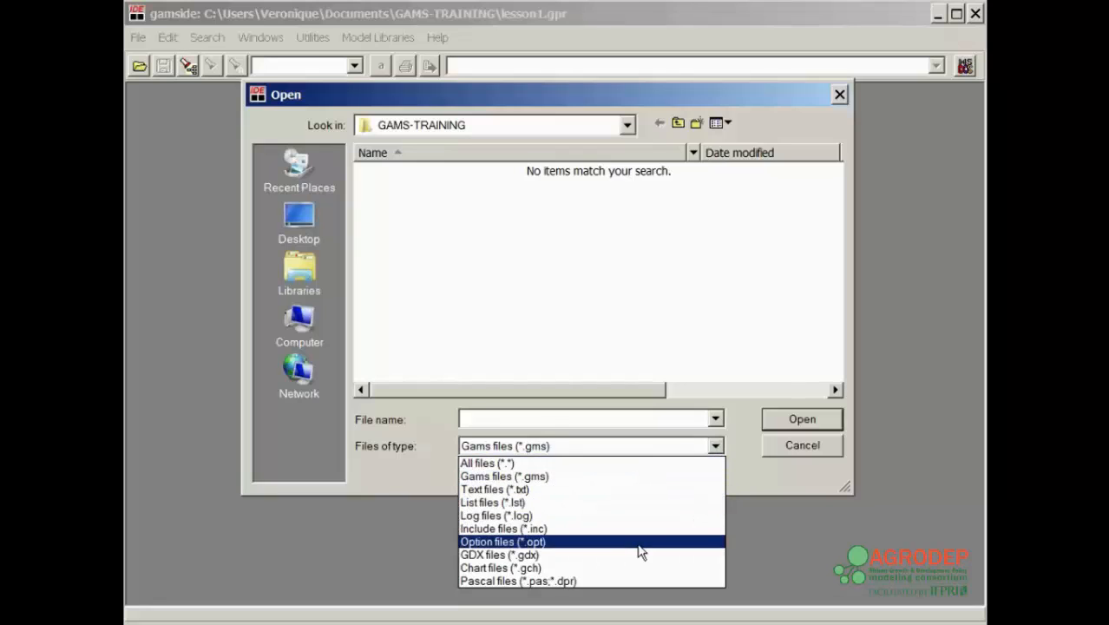
click(814, 452)
click(802, 445)
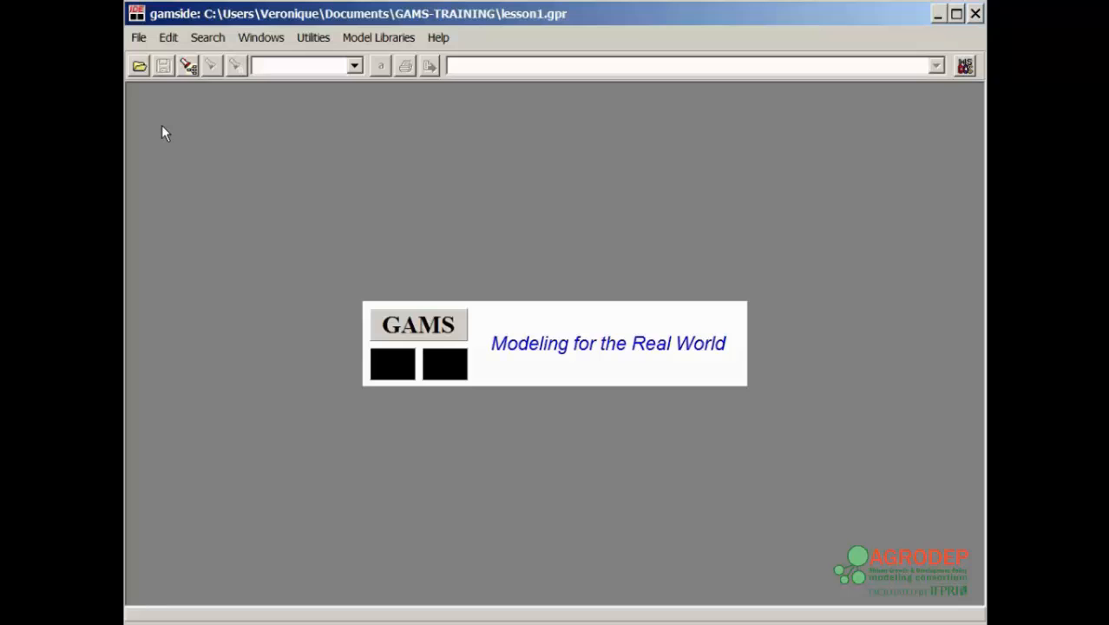
Step: Load the ABEL model from the GAMS Model Library as abel.gms in lesson1
click(139, 38)
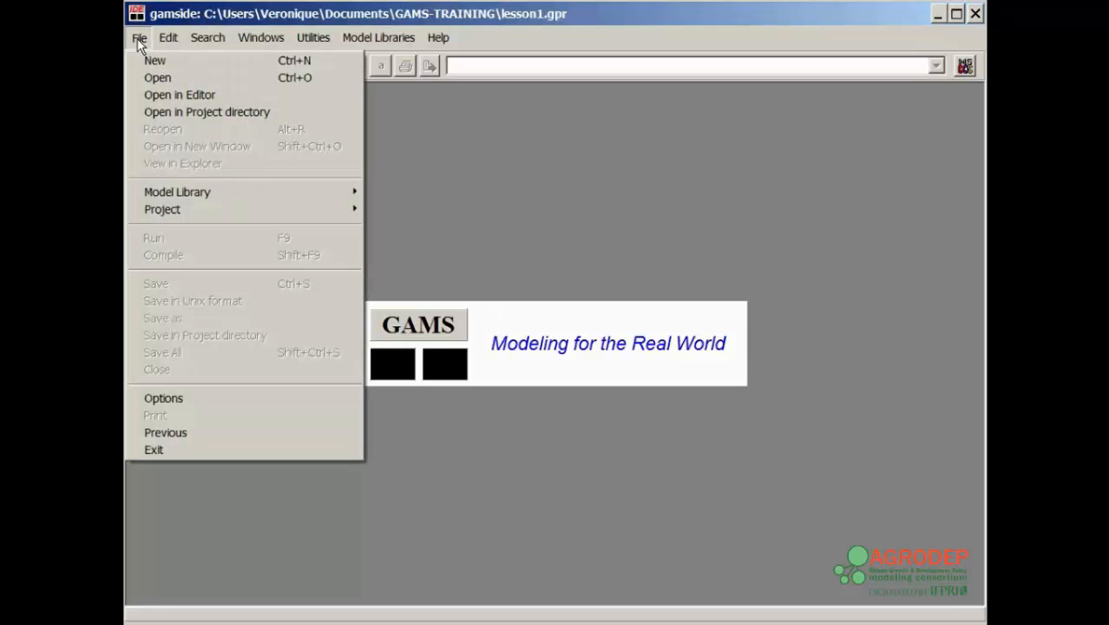
mouse_move(177, 192)
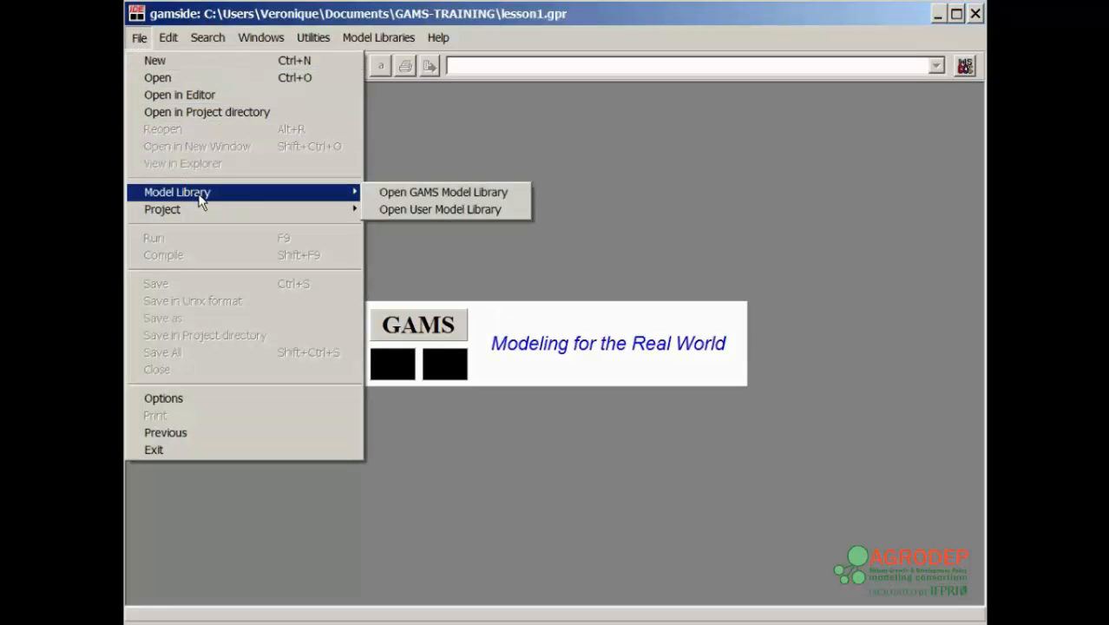
click(477, 196)
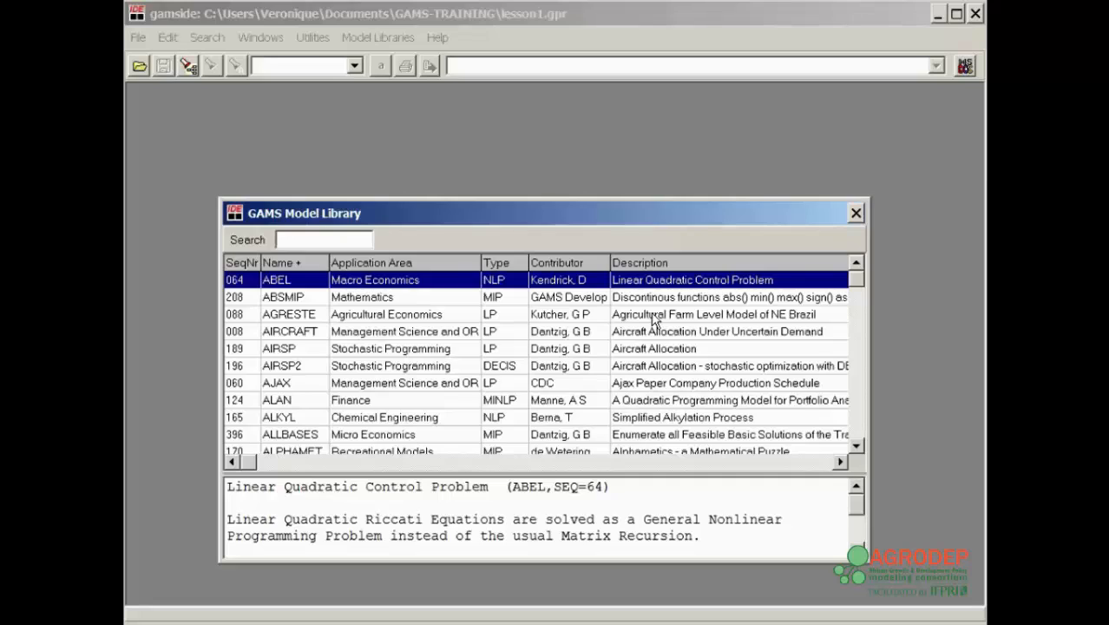
double_click(354, 289)
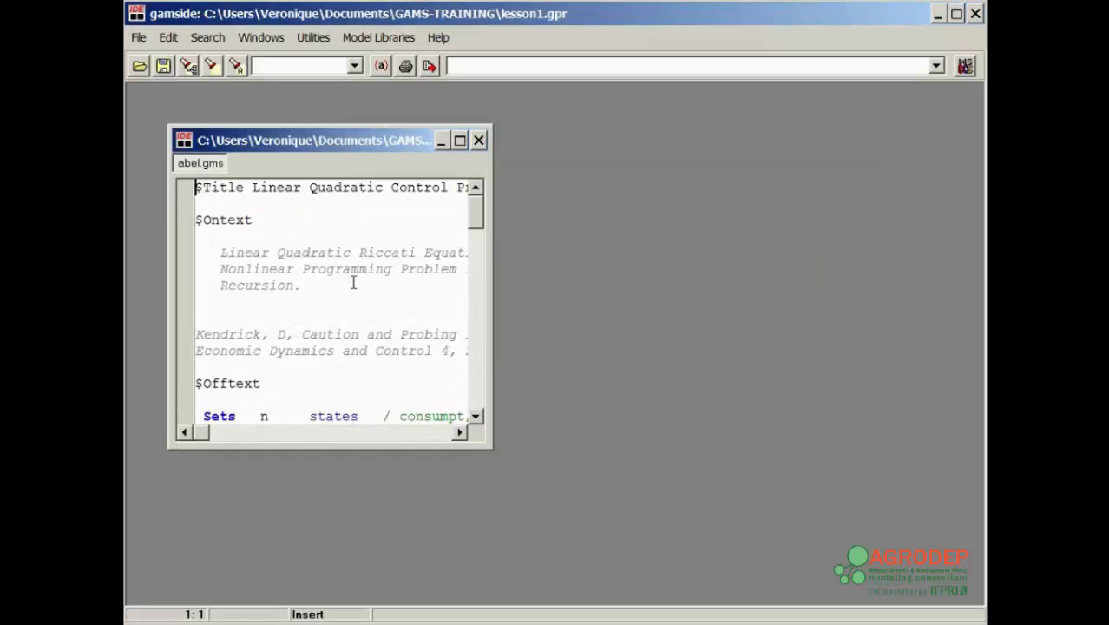
Step: Enlarge the abel.gms editor and review the $Offtext, m controls and kt(k) lines
drag(168, 129, 129, 87)
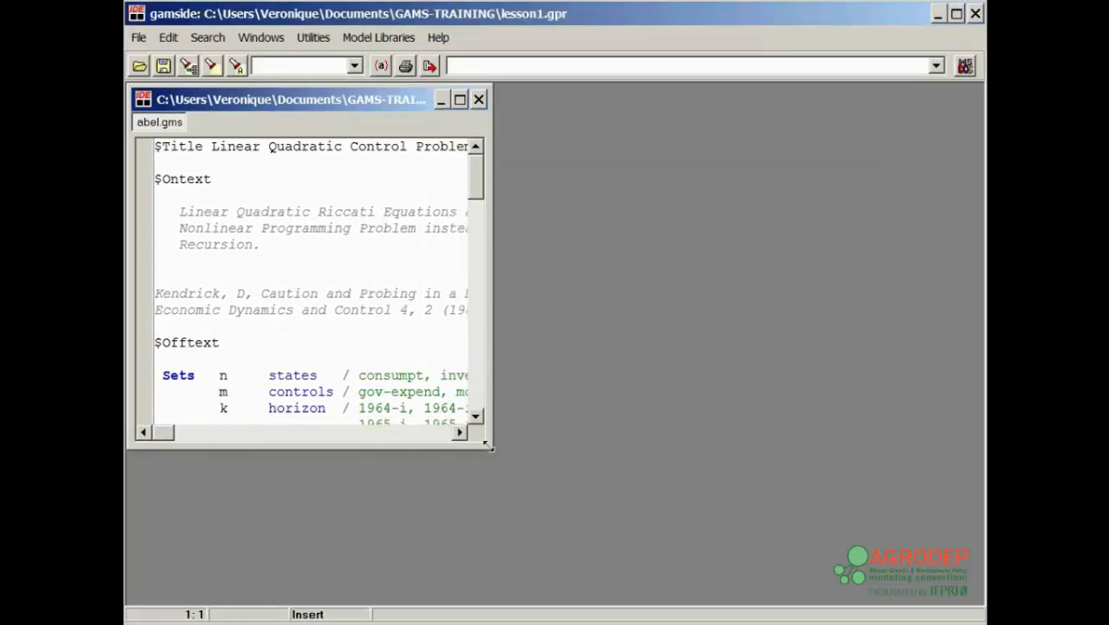
drag(491, 447, 681, 603)
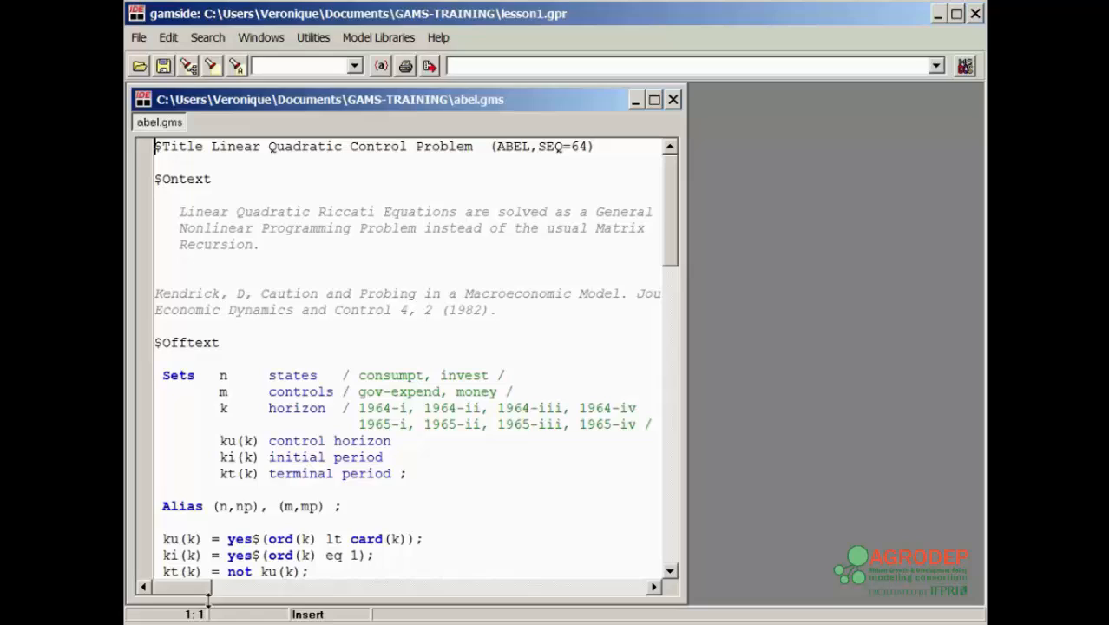
click(221, 391)
click(156, 343)
click(214, 473)
Step: Run abel.gms with default solvers to normal completion, producing abel.lst
click(431, 66)
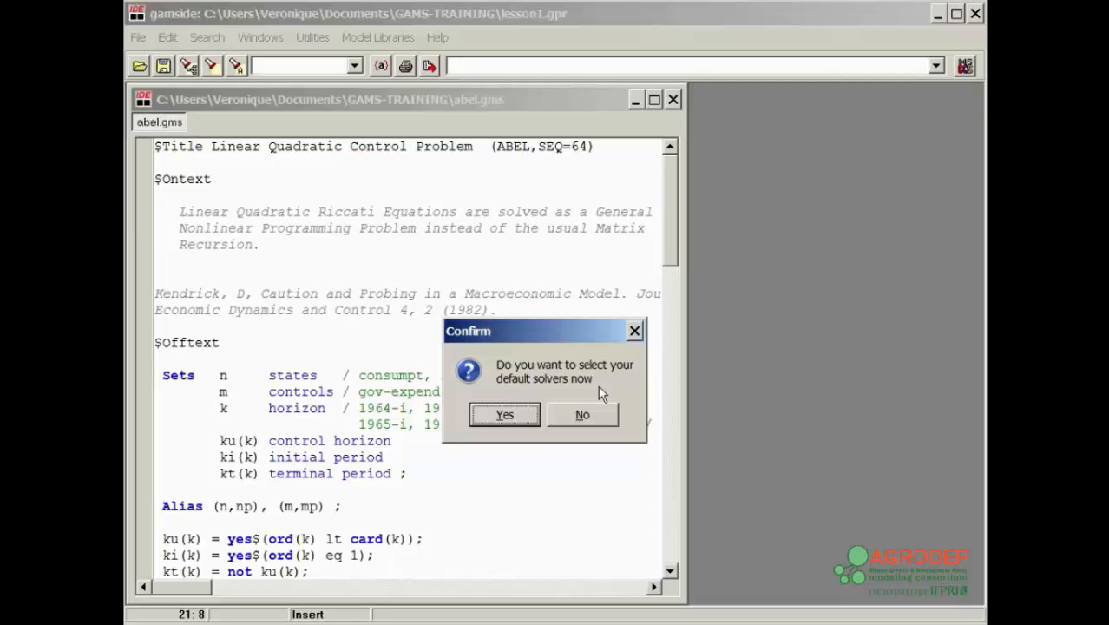
click(504, 415)
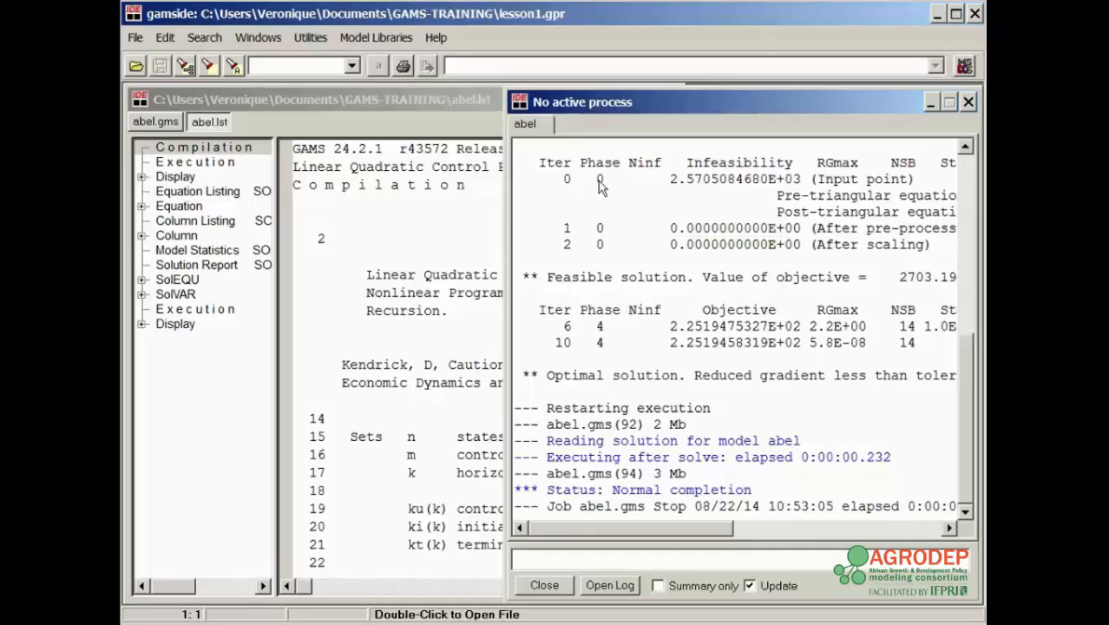
Step: Show all files (*.*) of the GAMS-TRAINING folder in the Open dialog
click(375, 100)
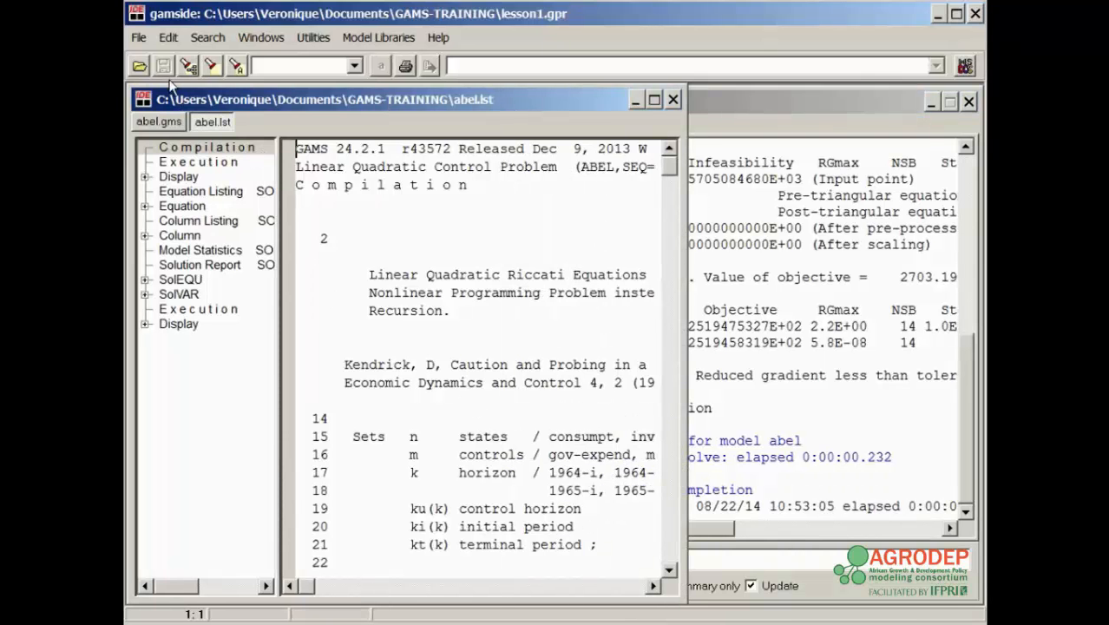
click(141, 38)
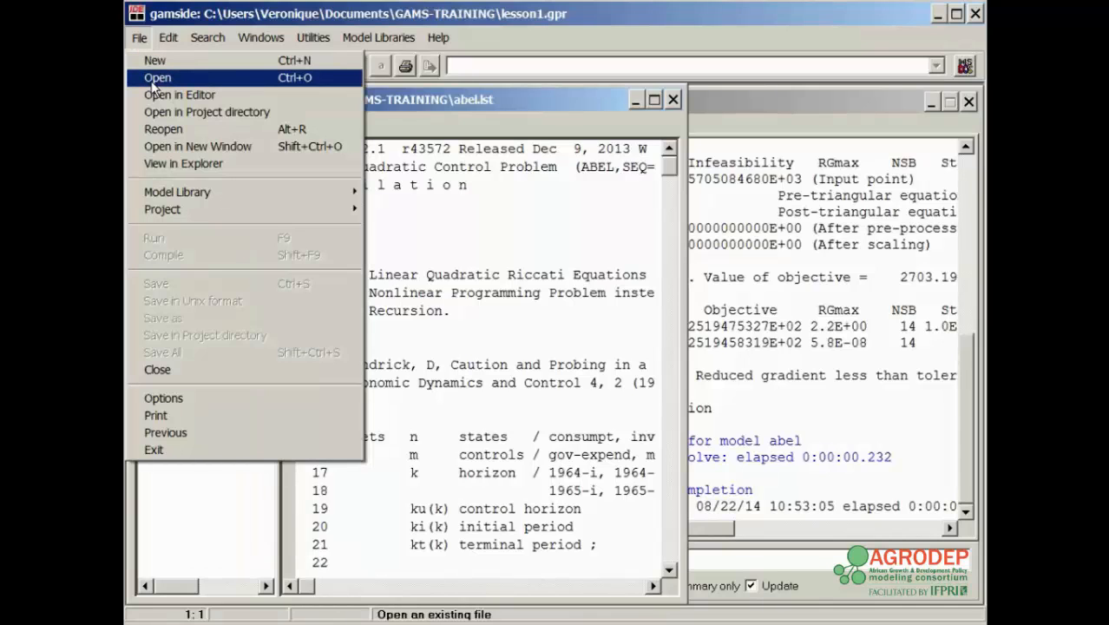
click(156, 78)
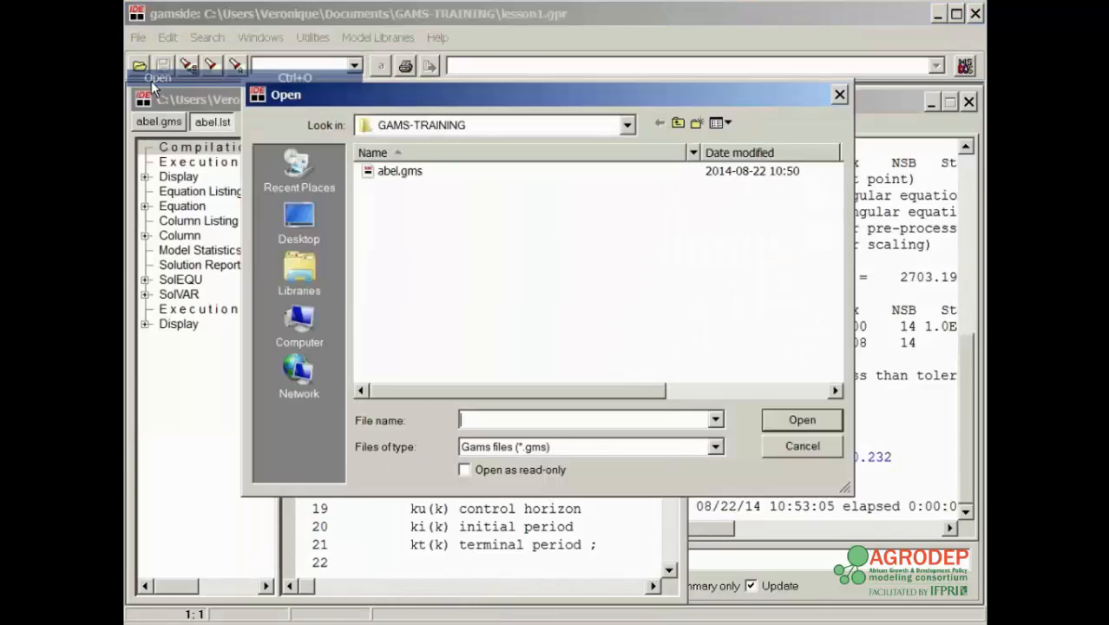
click(716, 447)
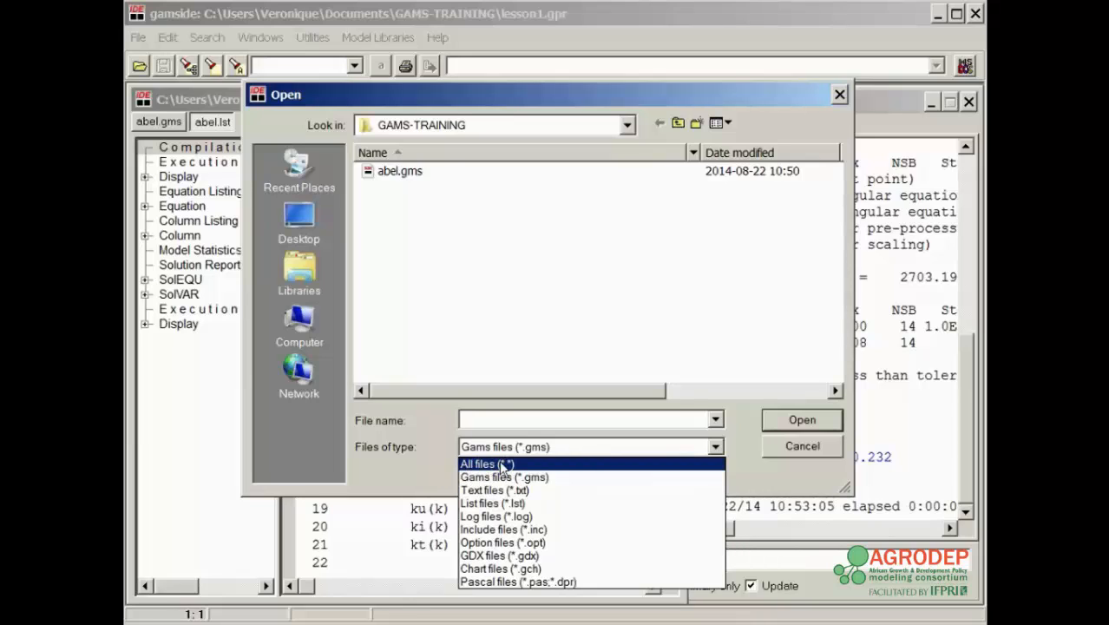
click(504, 466)
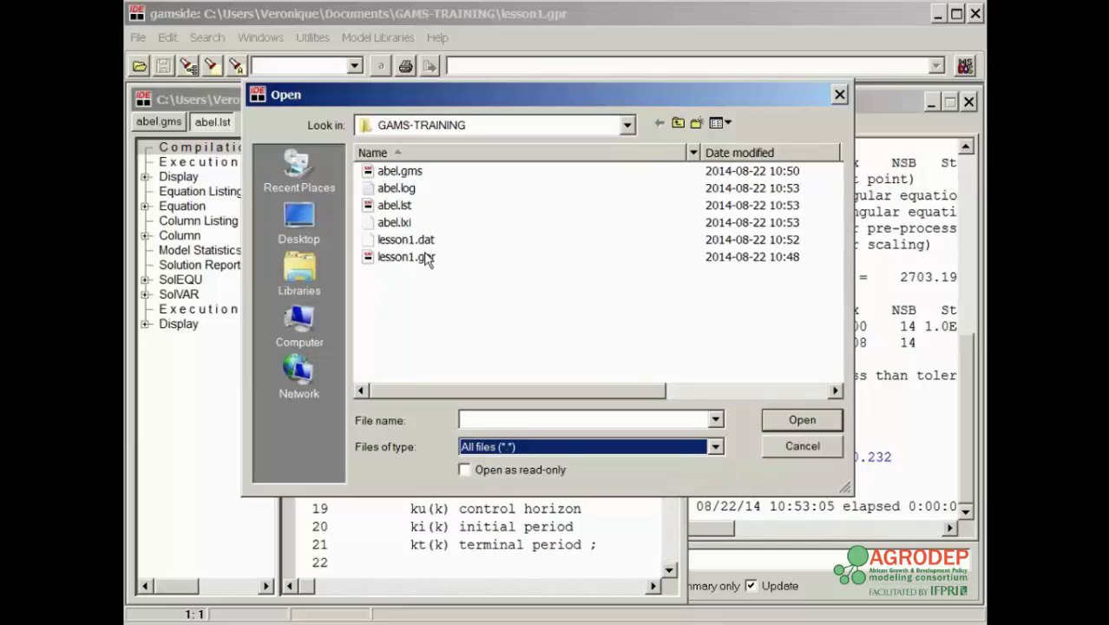
Step: Point out abel.gms, abel.log, abel.lst and abel.lxi, then cancel without opening any
click(419, 174)
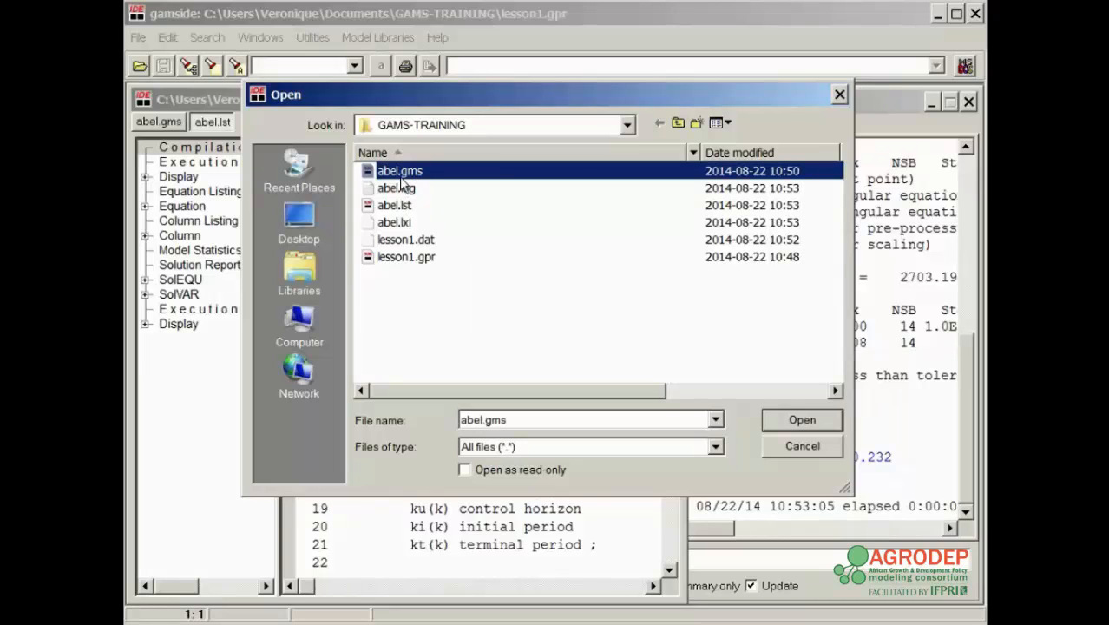
click(406, 191)
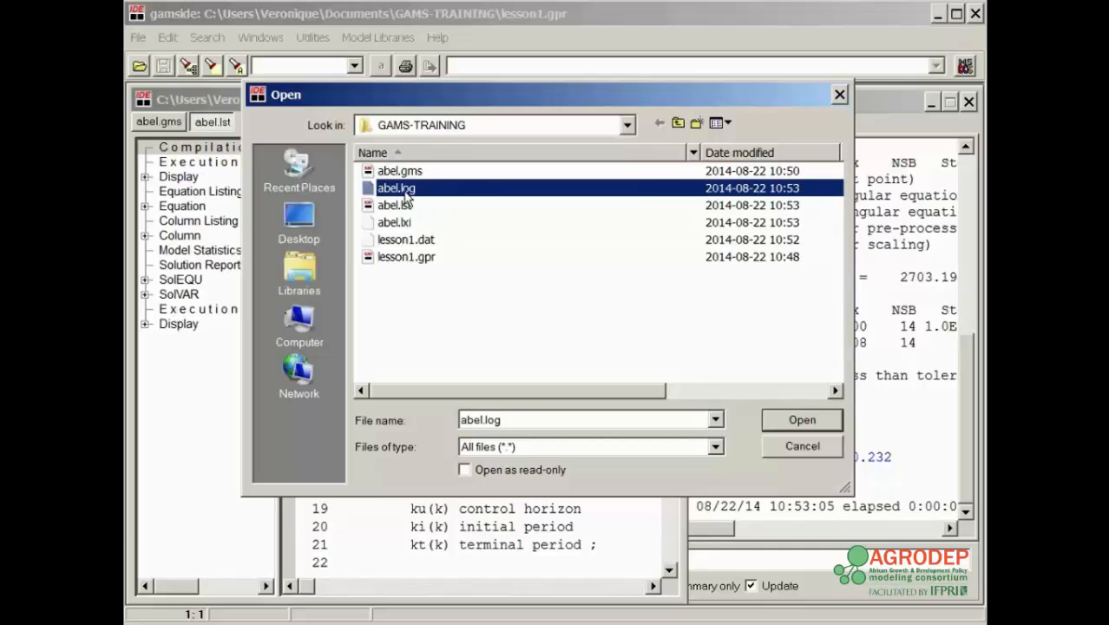
click(390, 207)
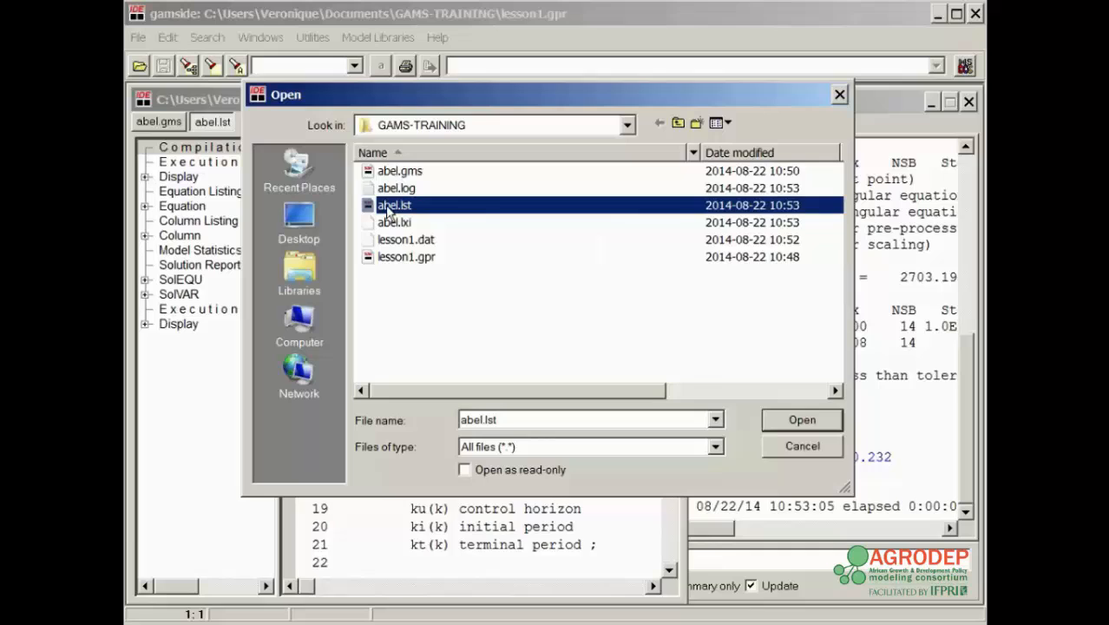
click(404, 228)
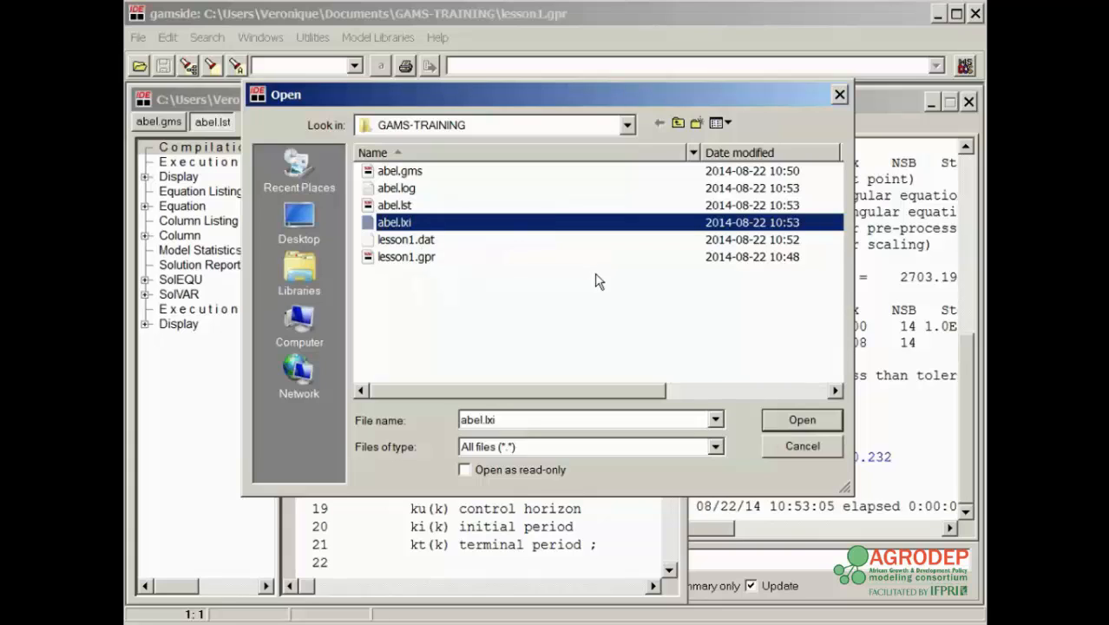
click(794, 447)
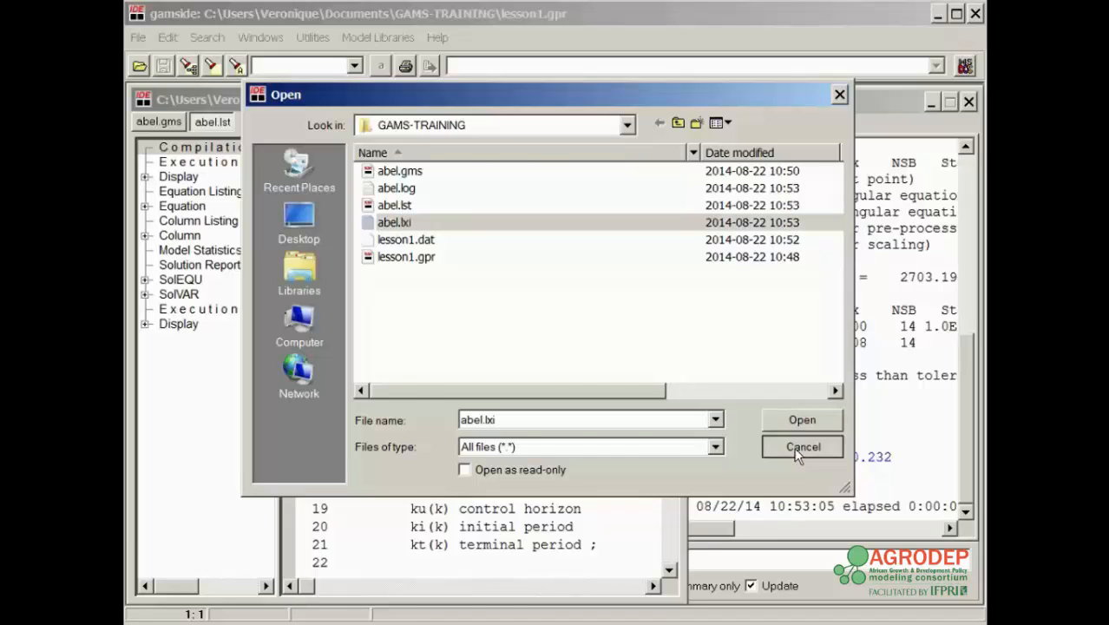
Step: Dismiss the file browser and flip between abel.lst and abel.gms, ending on the model source
click(794, 447)
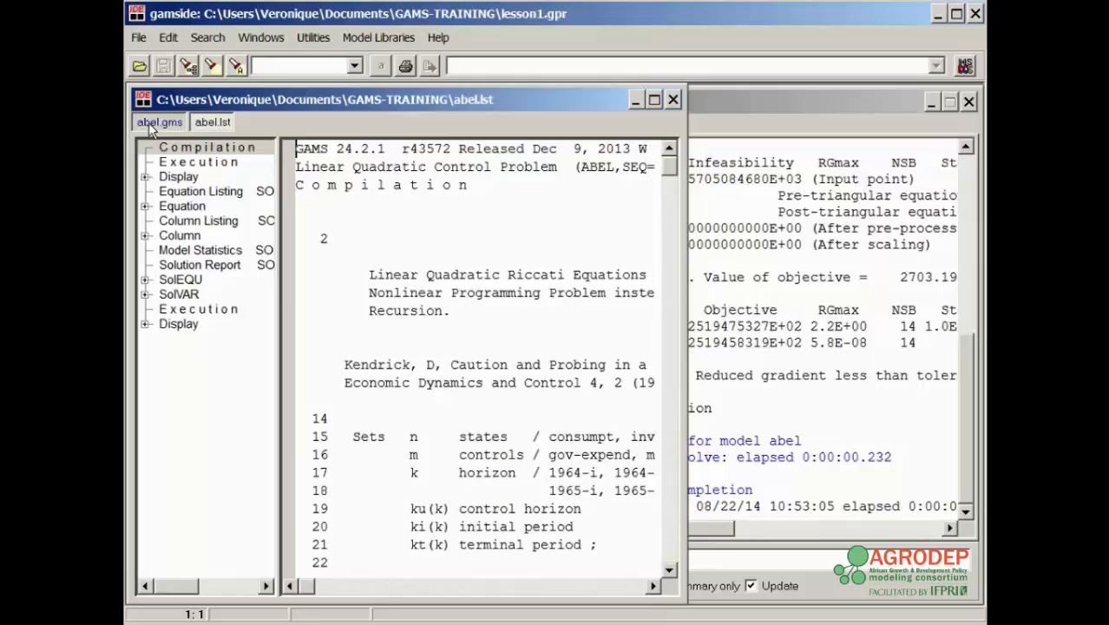
click(148, 122)
click(209, 123)
click(164, 123)
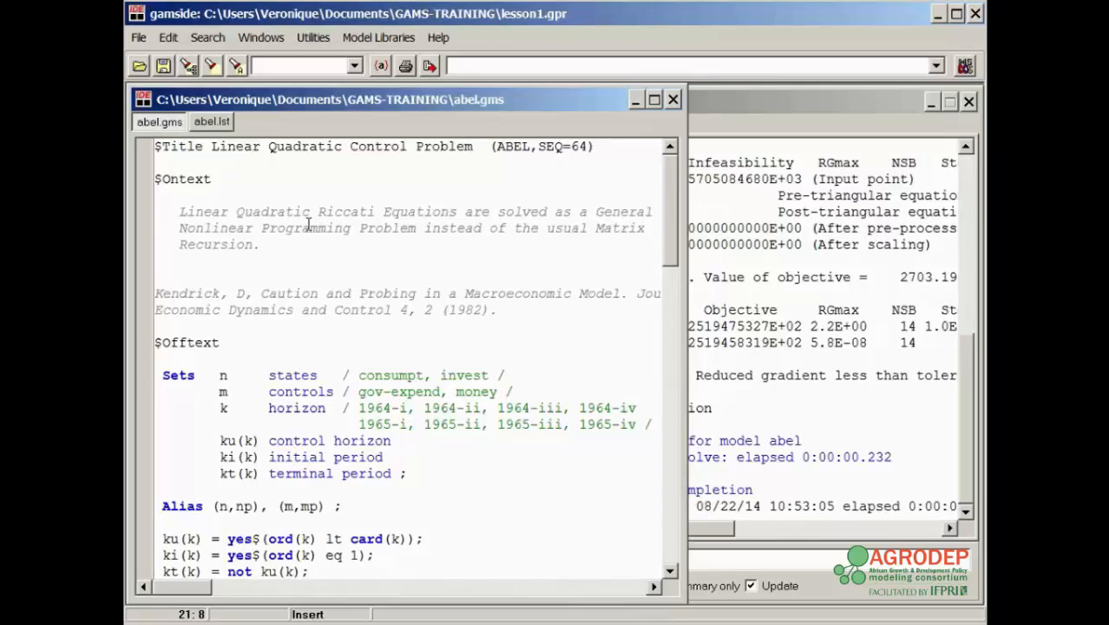
click(179, 211)
drag(179, 211, 419, 217)
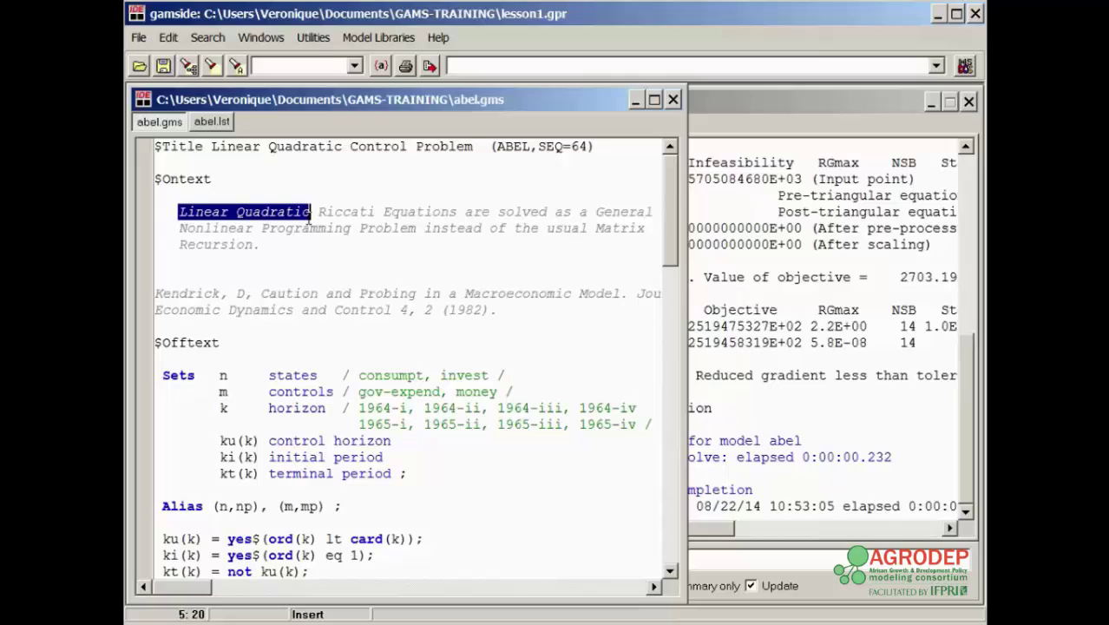
right_click(419, 213)
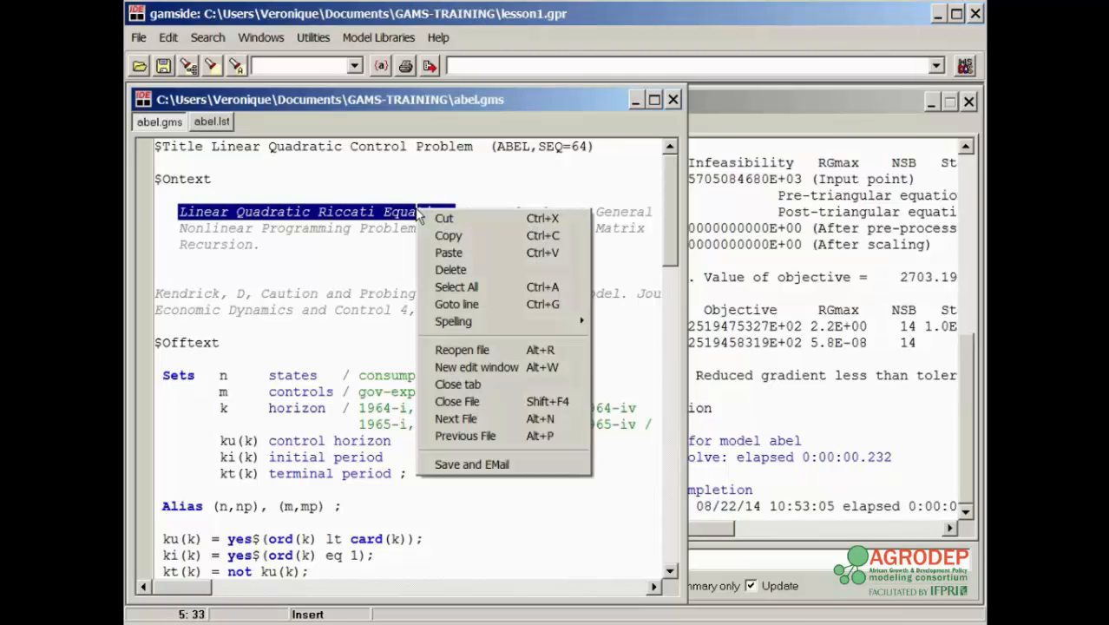
click(233, 277)
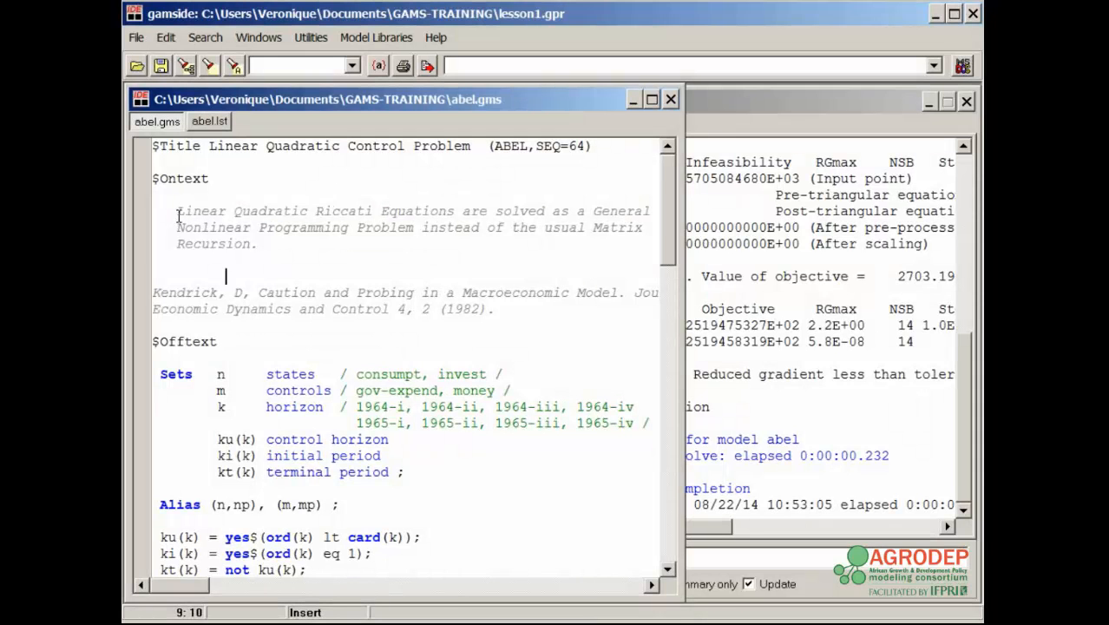
mouse_move(179, 212)
mouse_down()
mouse_move(457, 211)
mouse_move(446, 211)
mouse_up()
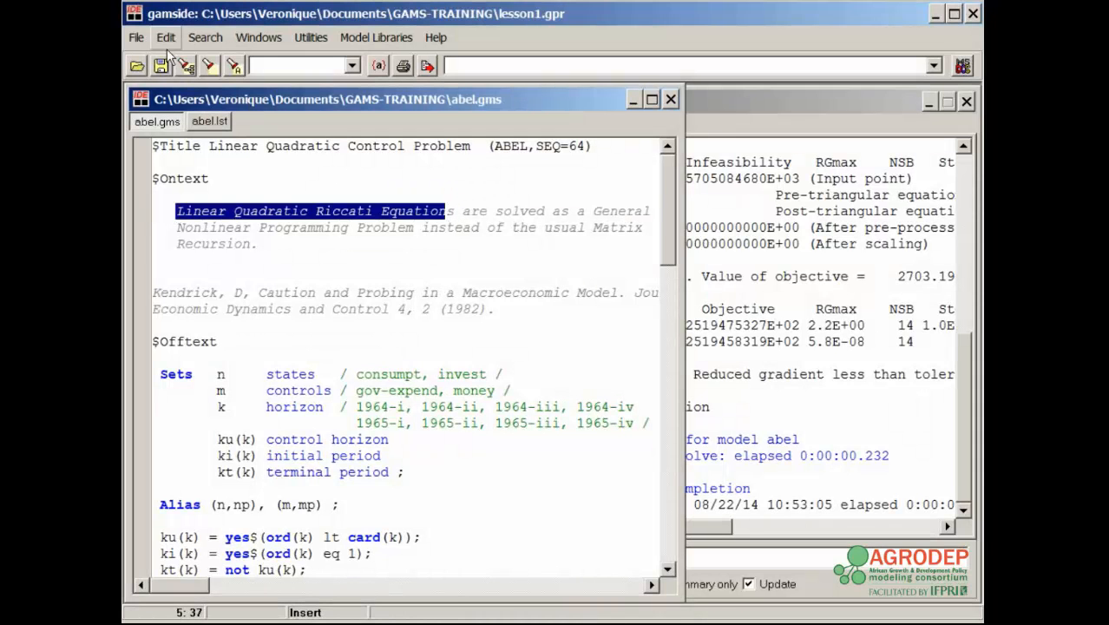
click(161, 38)
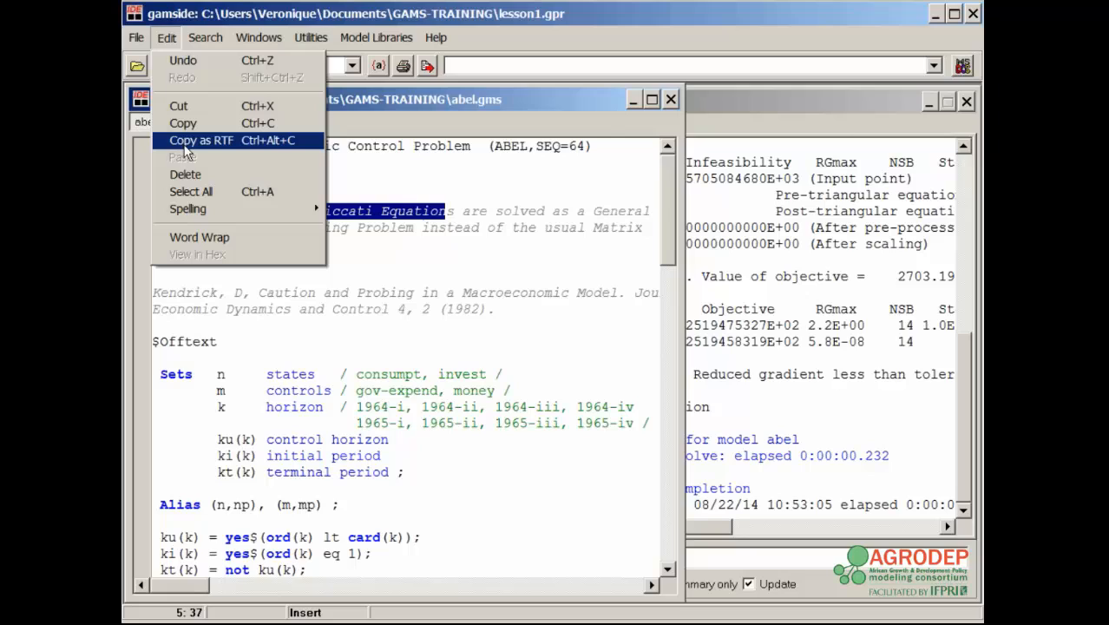
click(263, 380)
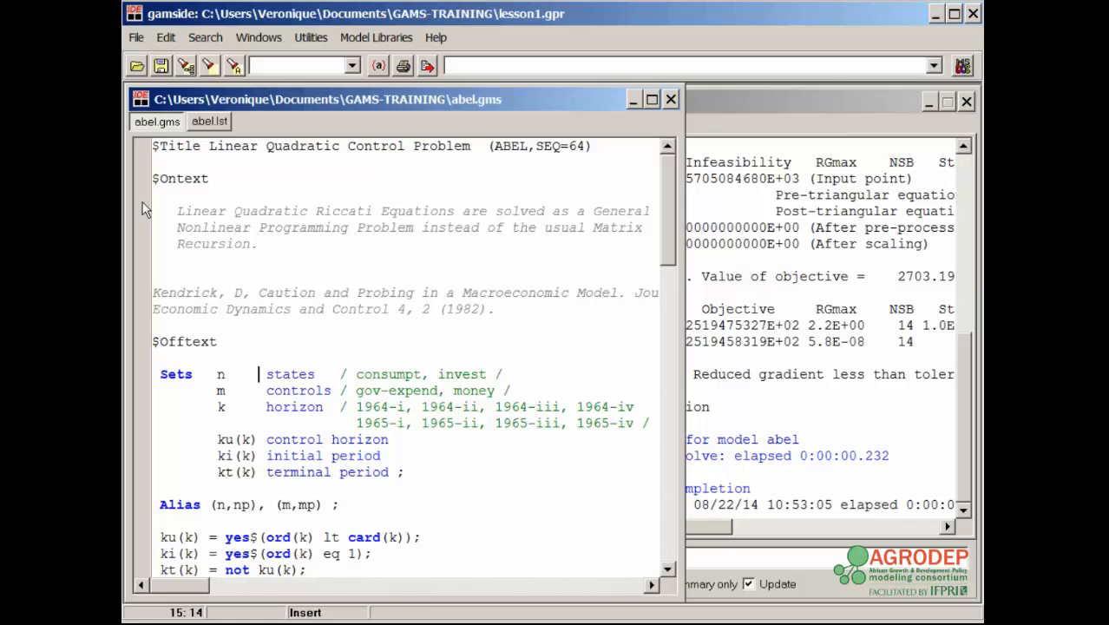
click(437, 38)
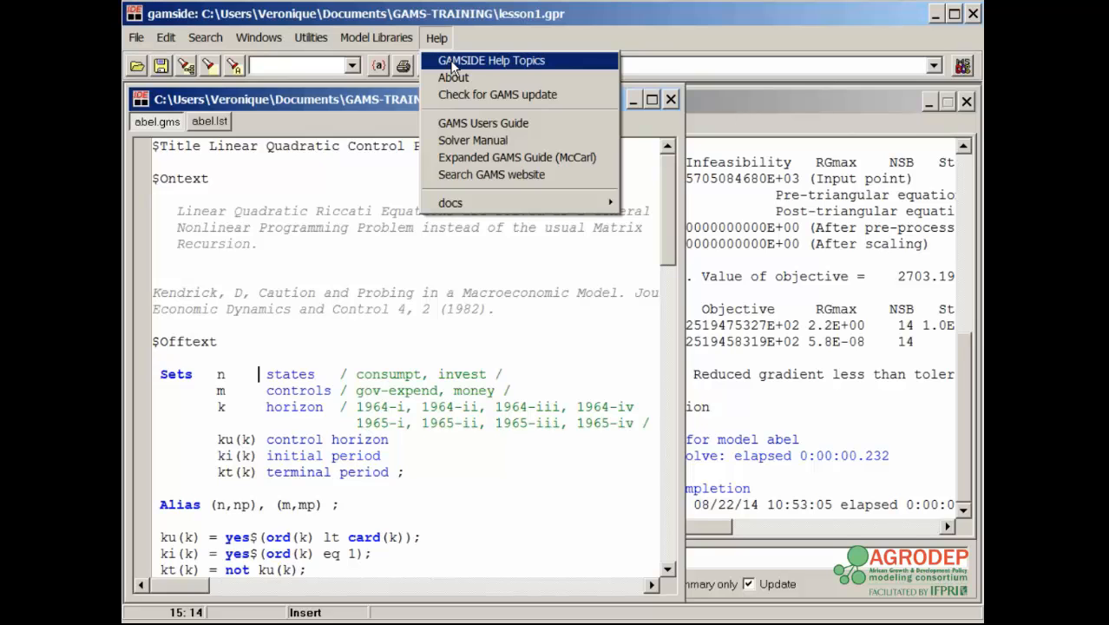
click(453, 62)
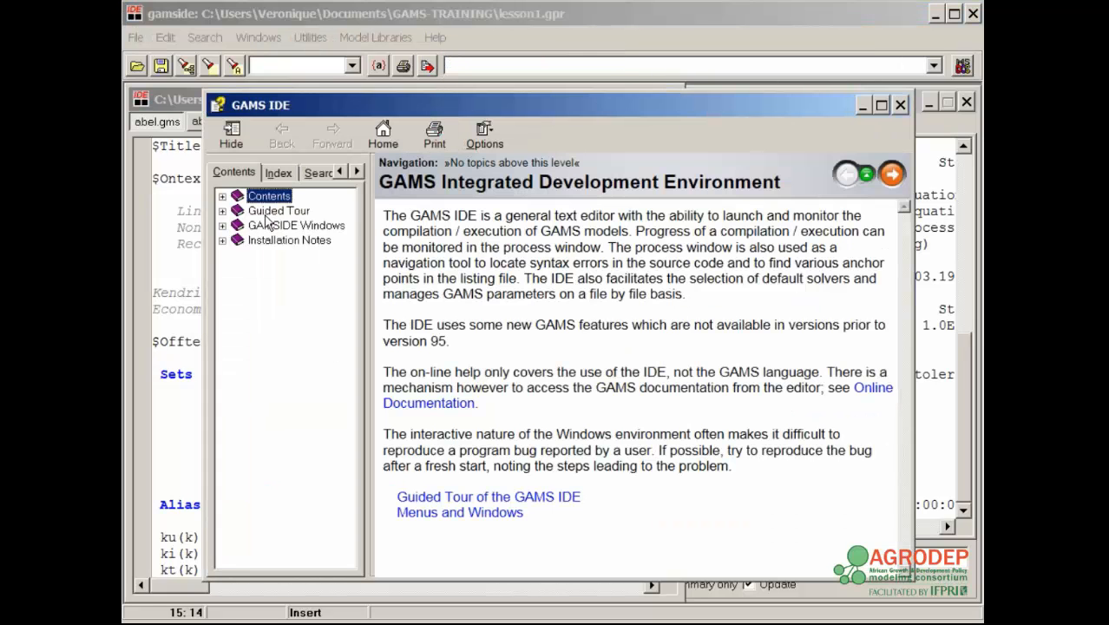
click(246, 211)
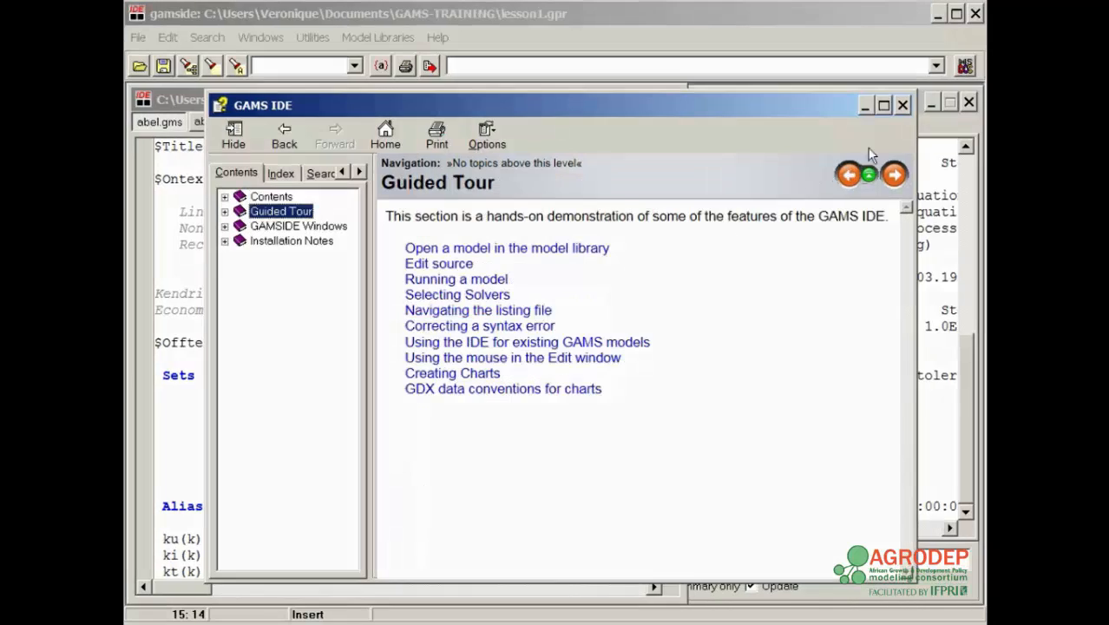
click(902, 105)
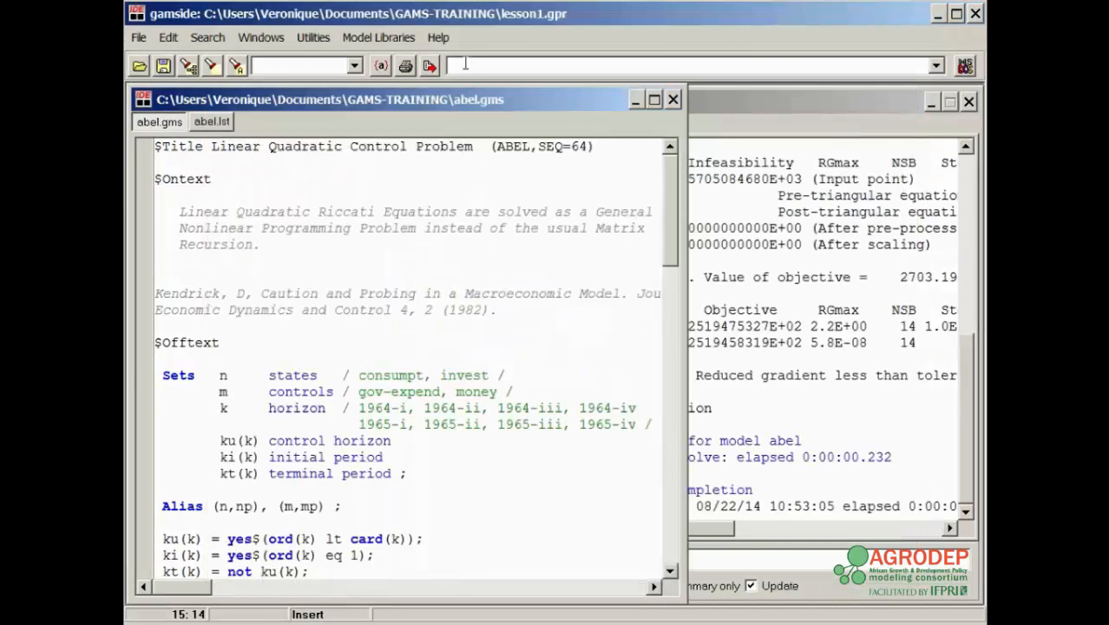
Step: View the GAMS Users Guide PDF in Adobe Reader and close it
click(439, 40)
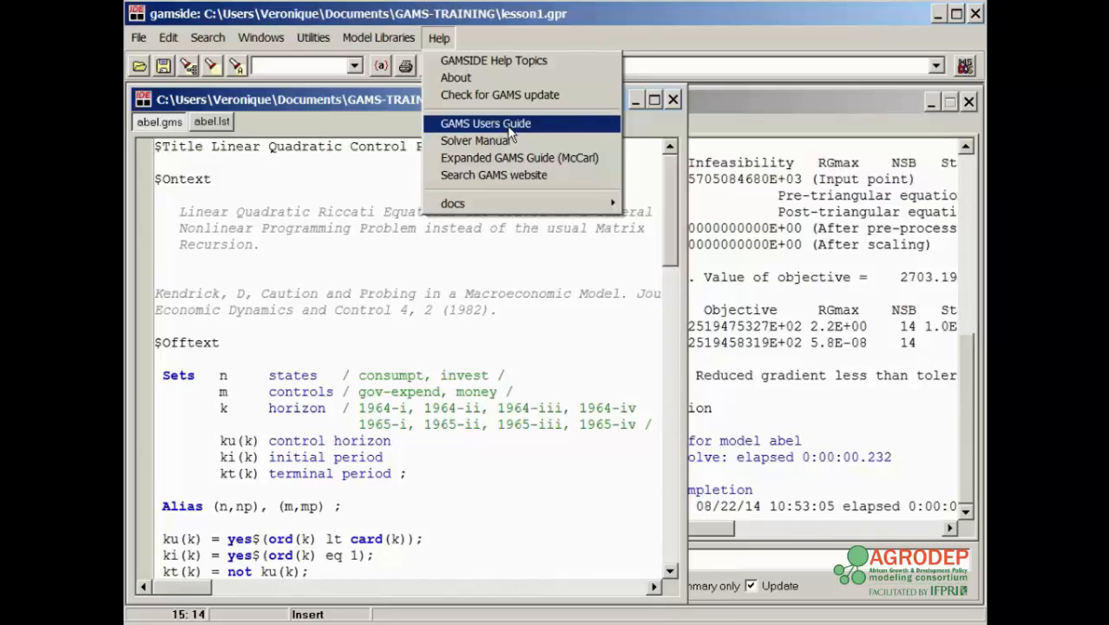
click(510, 125)
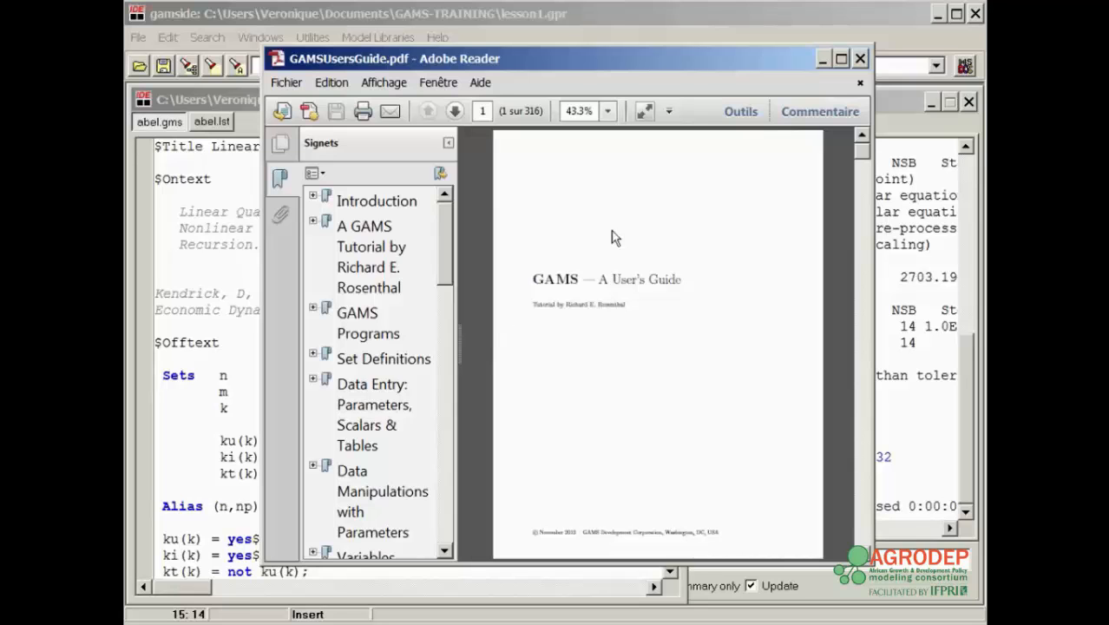
click(862, 59)
click(438, 37)
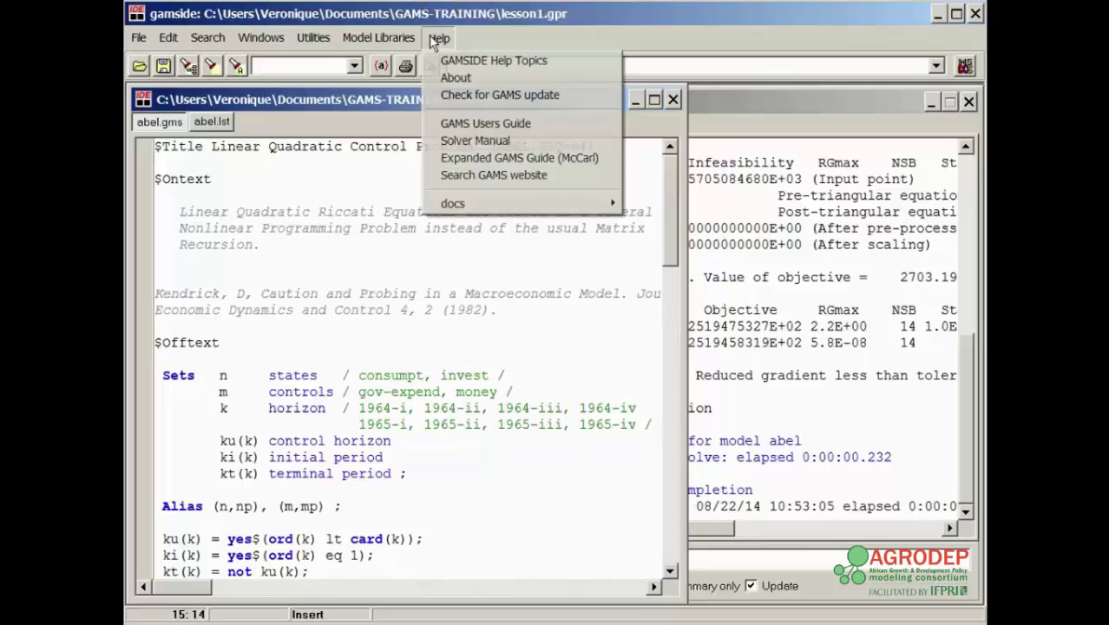
Step: Show the McCarl Expanded GAMS User Guide and close it again
click(464, 162)
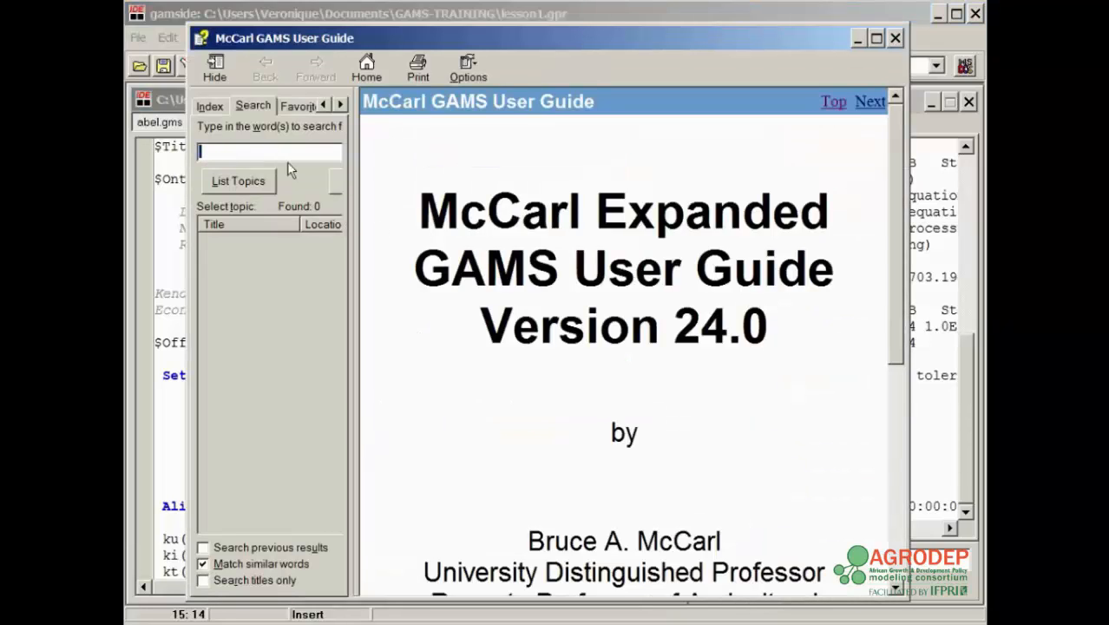
click(896, 38)
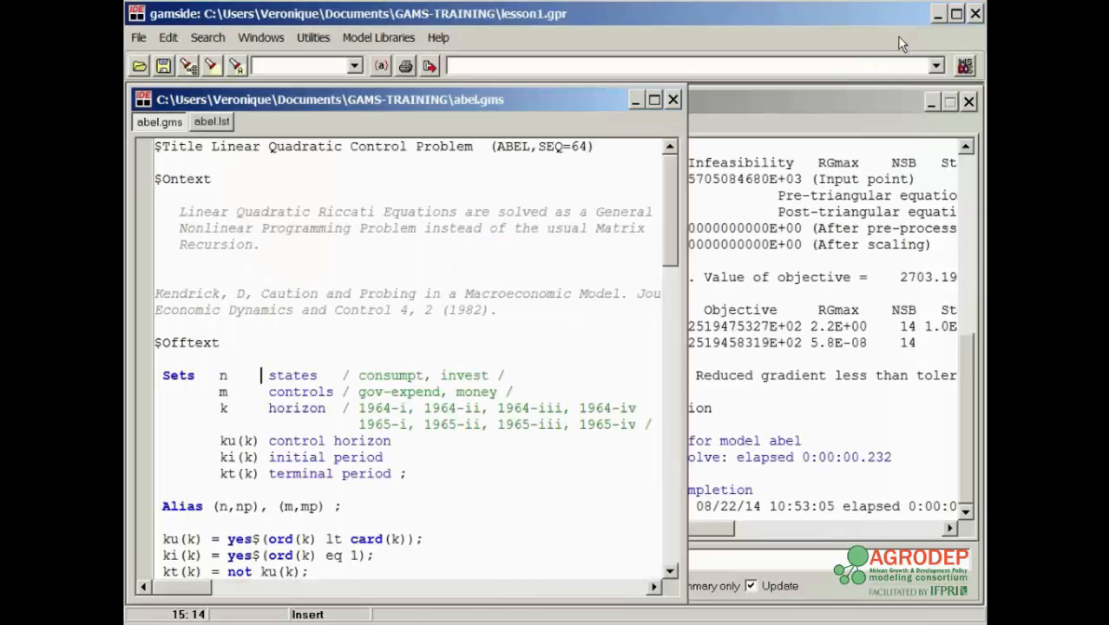